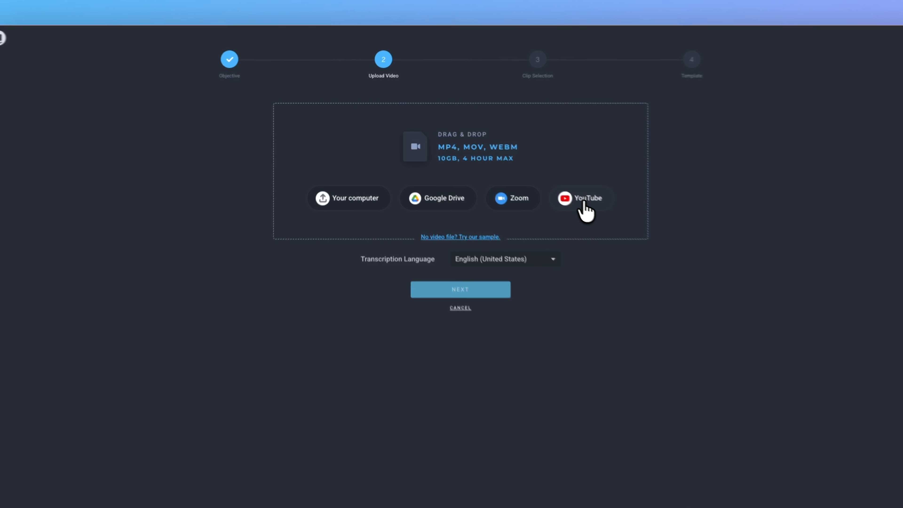
Choose YouTube as the video source and copy the share link of the episode "Audio vs. Video Podcasting: How to Grow as Audio-Only Podcast".
{"action": "left_click", "coordinate": [564, 192]}
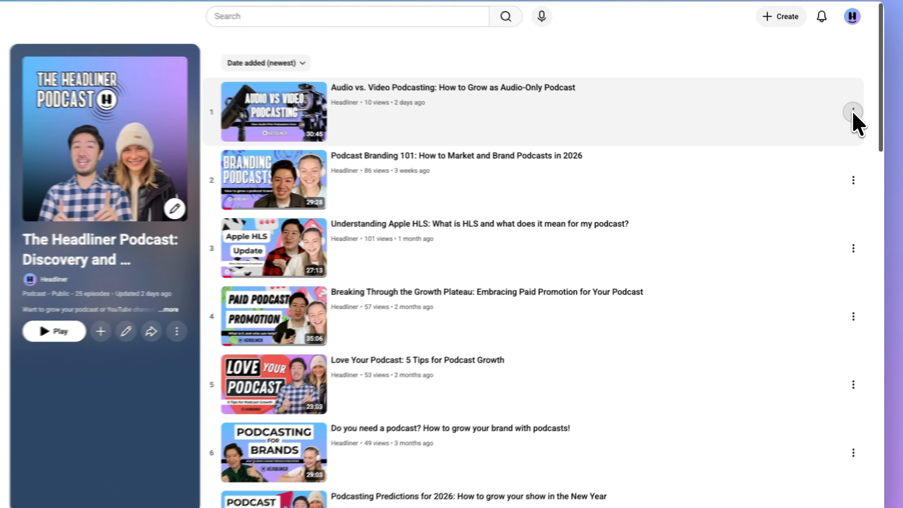
{"action": "left_click", "coordinate": [858, 125]}
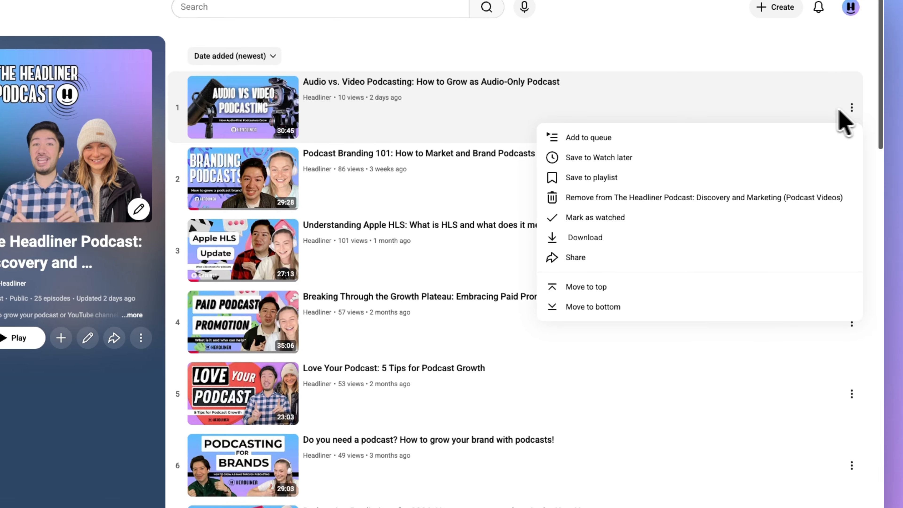
{"action": "left_click", "coordinate": [619, 262]}
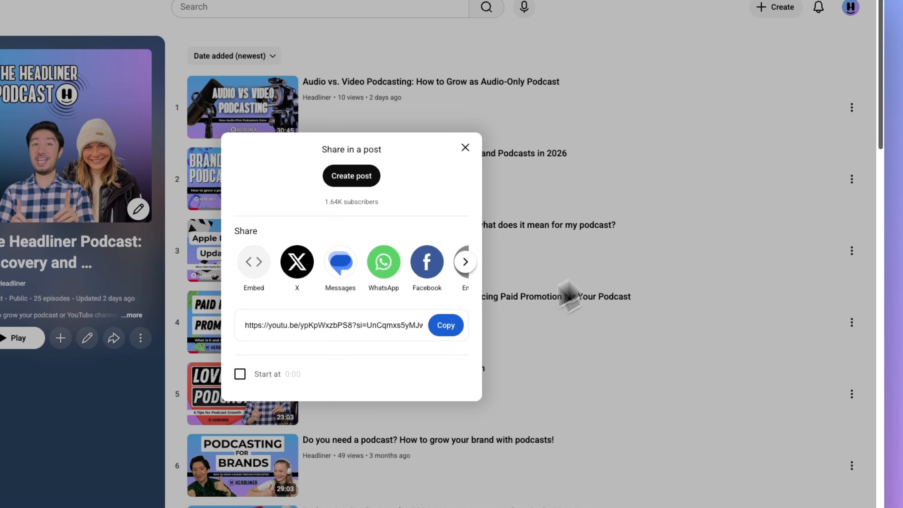
{"action": "left_click", "coordinate": [447, 326]}
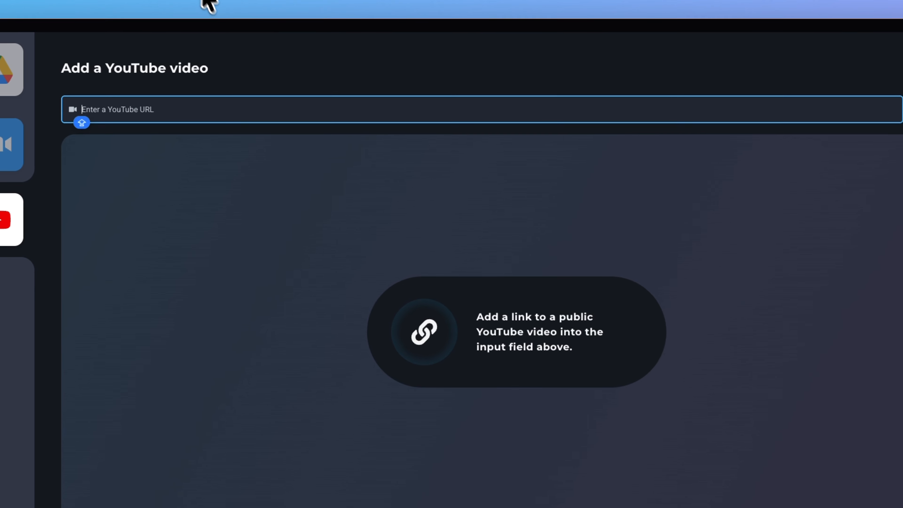
Add the video from the copied YouTube link and continue with English (United States) as the transcription language.
{"action": "left_click", "coordinate": [265, 111]}
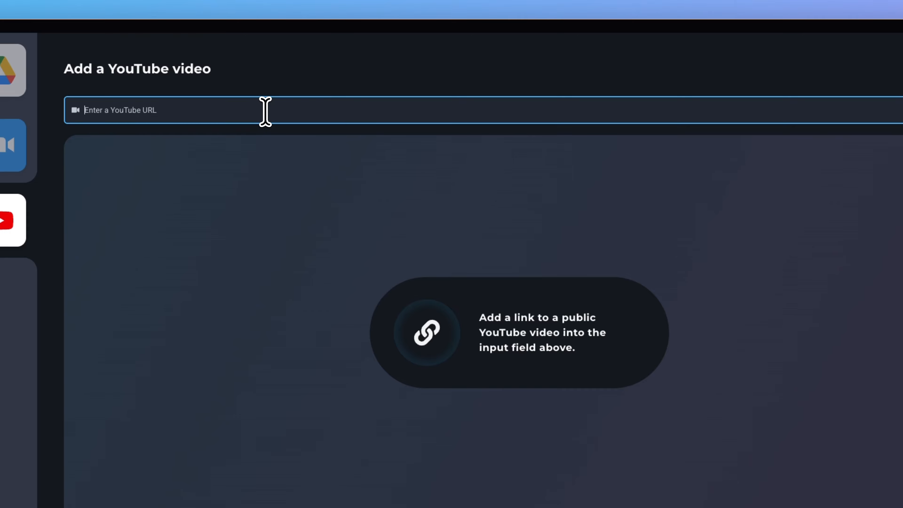
{"action": "key", "text": "ctrl+v"}
{"action": "left_click", "coordinate": [814, 113]}
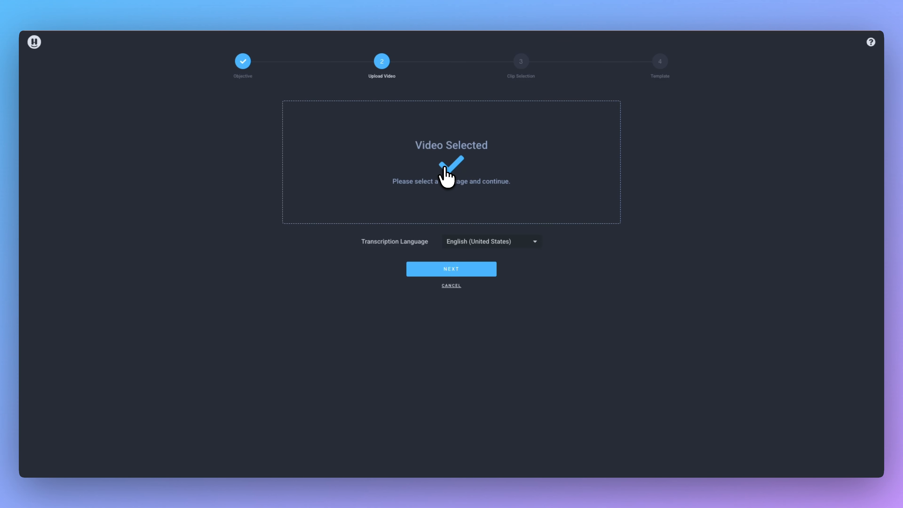
{"action": "left_click", "coordinate": [441, 273]}
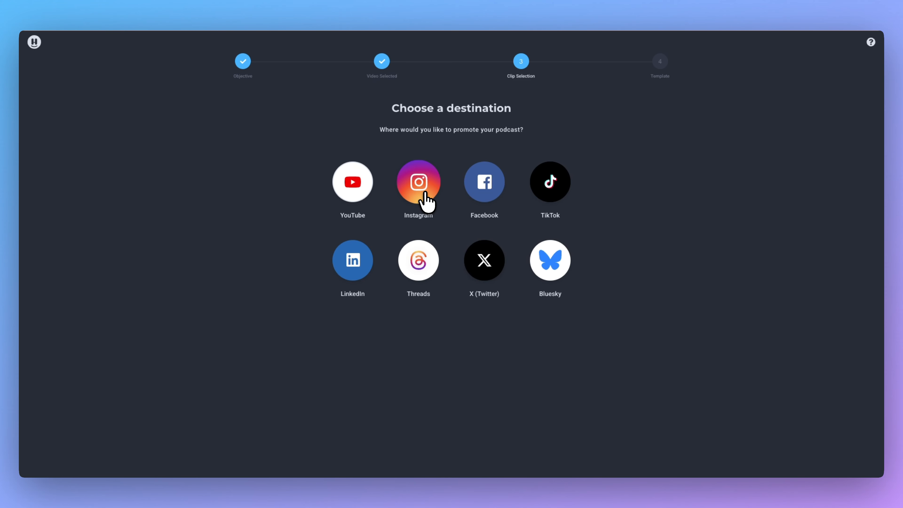
Set the destination to Instagram with the Instagram Reel video type, and apply the Basic 9:16 template.
{"action": "left_click", "coordinate": [420, 182]}
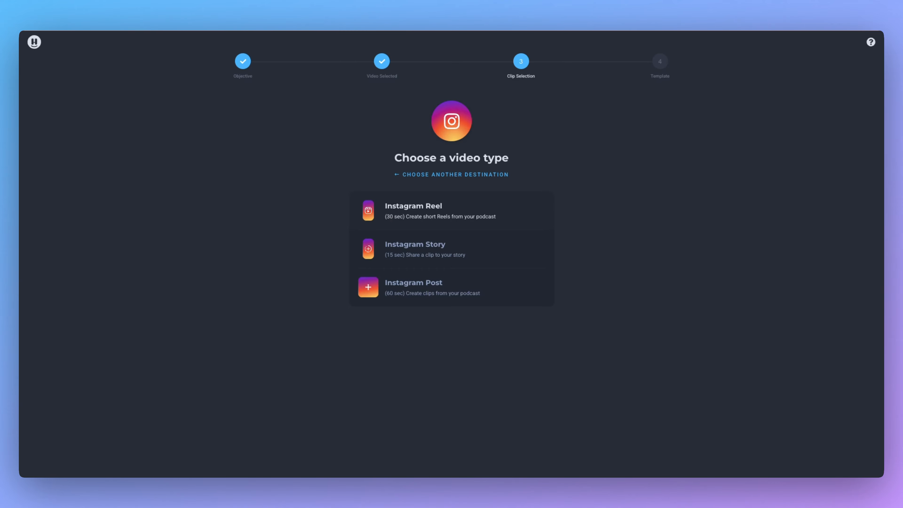
{"action": "left_click", "coordinate": [424, 226]}
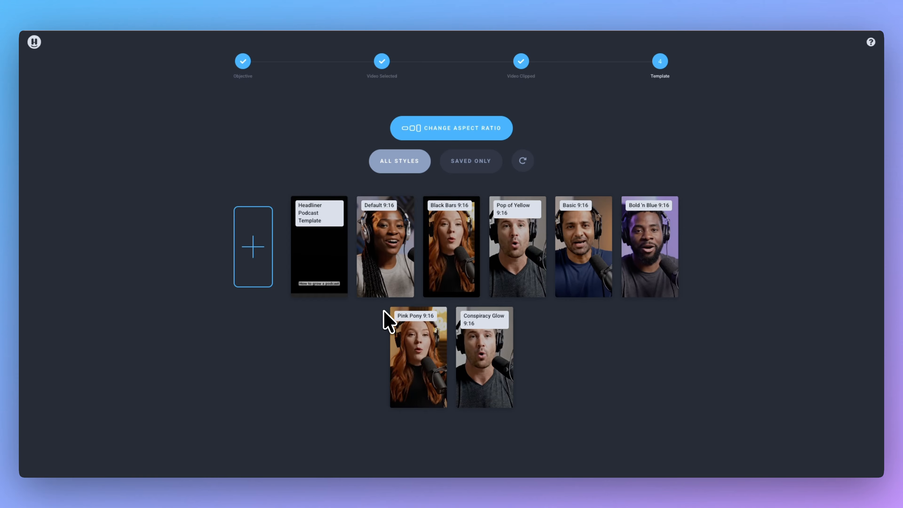
{"action": "left_click", "coordinate": [595, 294]}
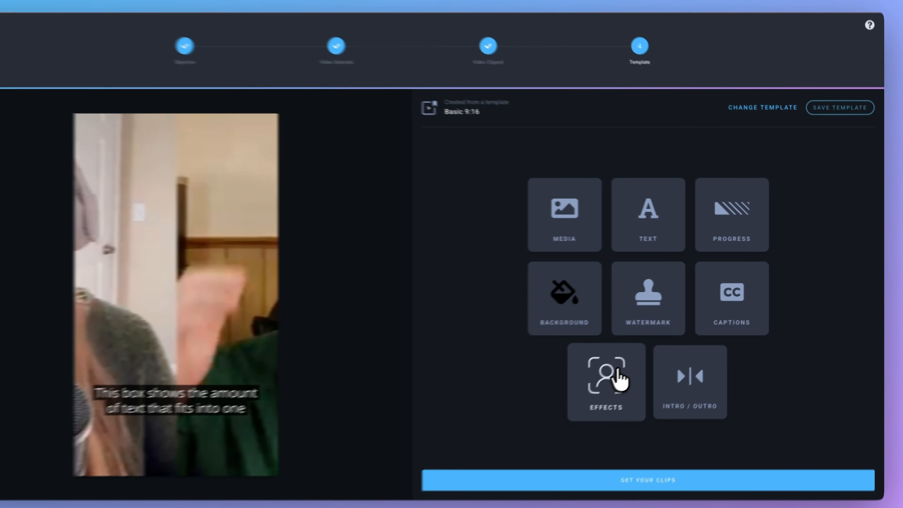
Turn on Autoframe in the template's video effects and generate the clips.
{"action": "left_click", "coordinate": [630, 364]}
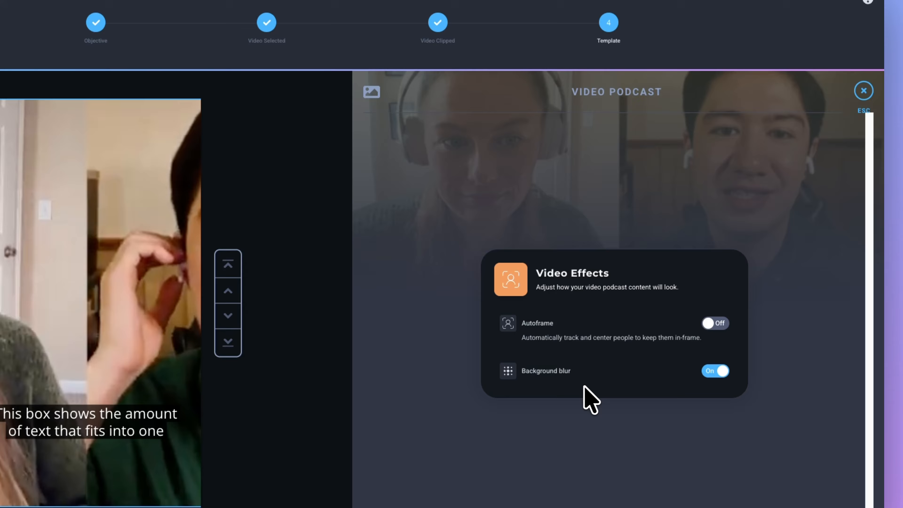
{"action": "left_click", "coordinate": [719, 324]}
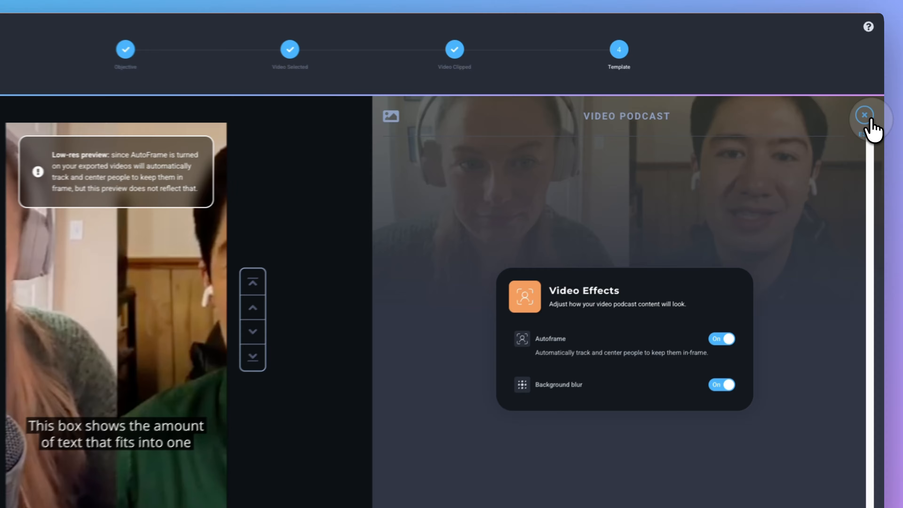
{"action": "left_click", "coordinate": [870, 119]}
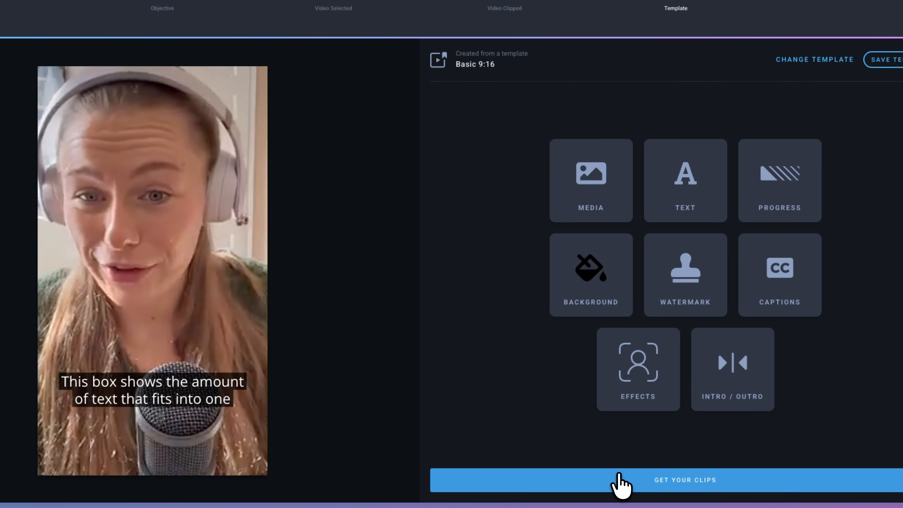
{"action": "left_click", "coordinate": [618, 477]}
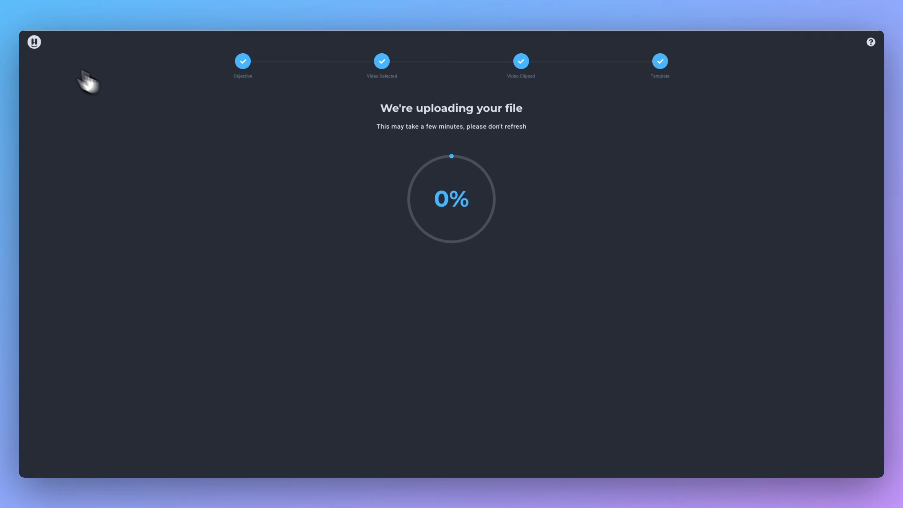
Go to the projects list and preview the April 24 60s Blank Template 9:16 project with its editing options, closing the preview.
{"action": "left_click", "coordinate": [34, 42]}
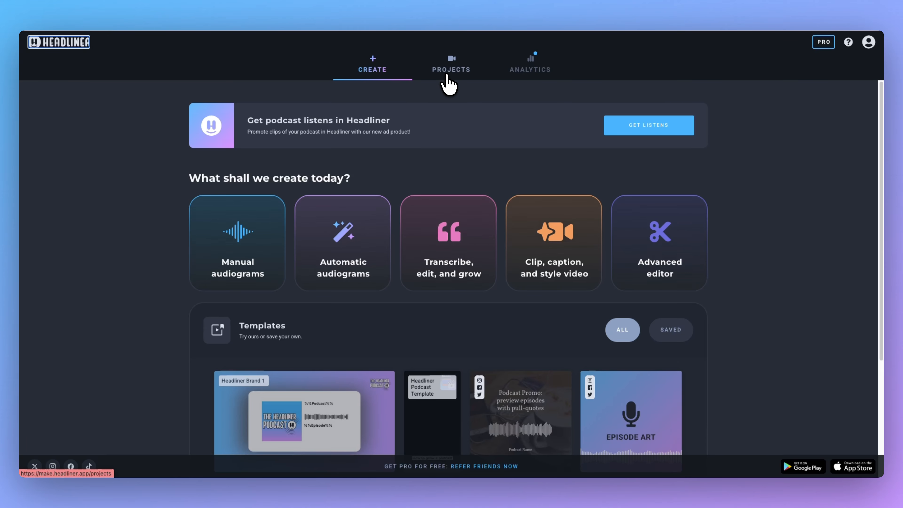
{"action": "left_click", "coordinate": [452, 66]}
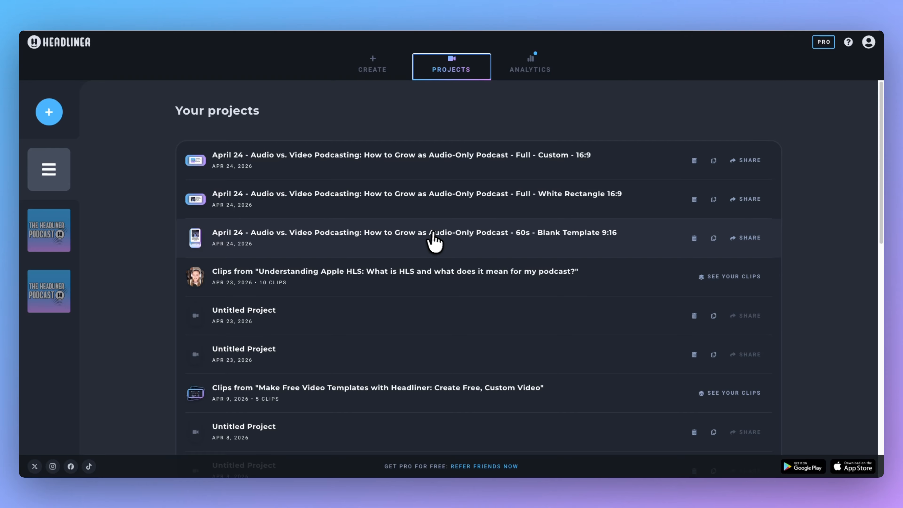
{"action": "left_click", "coordinate": [597, 237]}
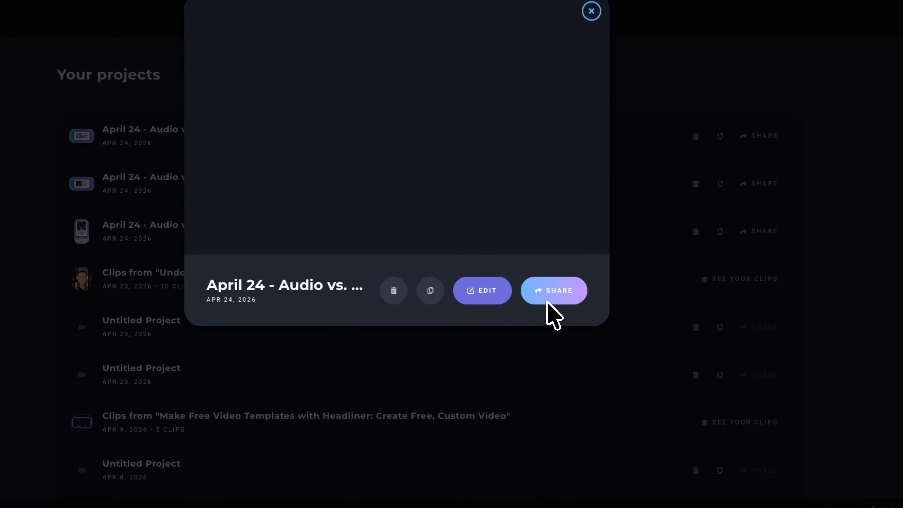
{"action": "left_click", "coordinate": [496, 303]}
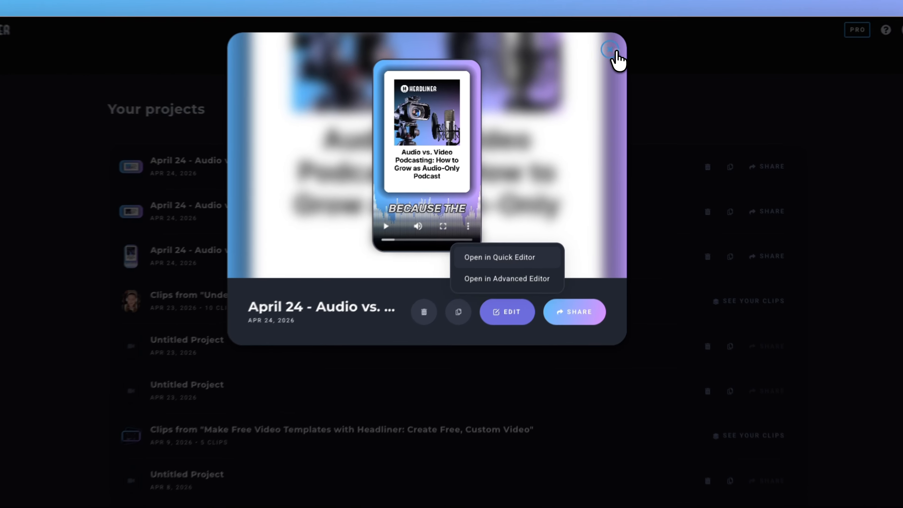
{"action": "left_click", "coordinate": [681, 135]}
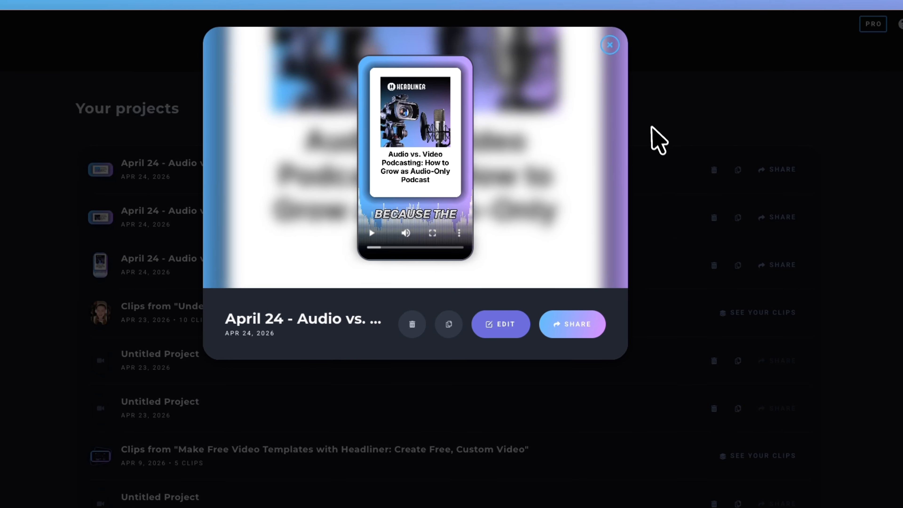
{"action": "left_click", "coordinate": [610, 46]}
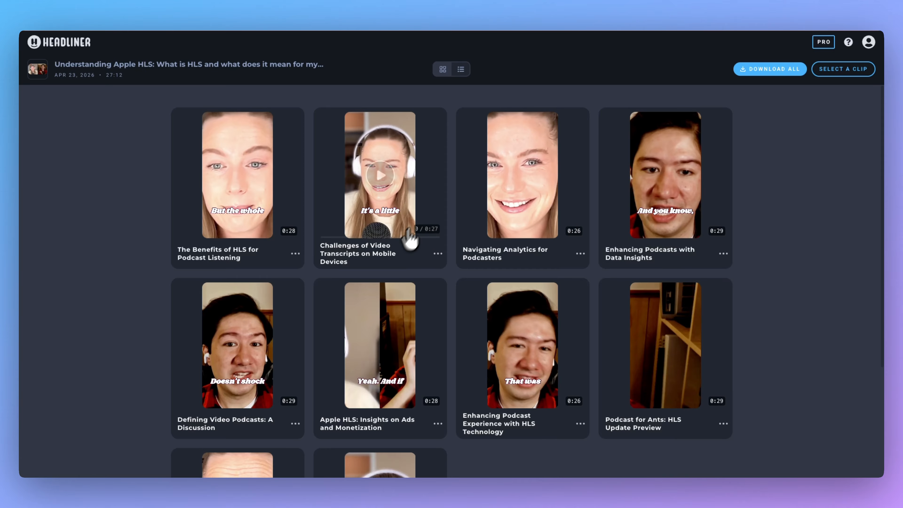
Open the clip "Challenges of Video Transcripts on Mobile Devices" and delete the long pause and the repeated "I." after "totally working for video.".
{"action": "left_click", "coordinate": [414, 253]}
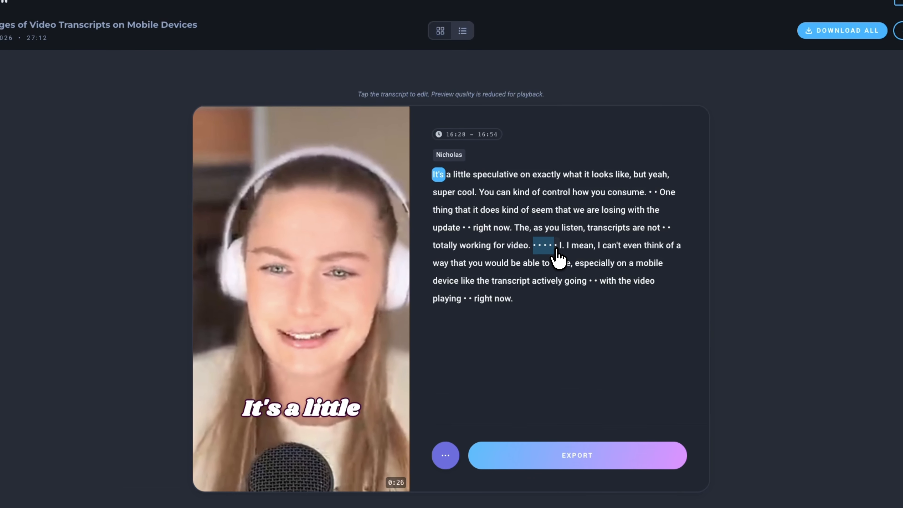
{"action": "left_click", "coordinate": [534, 246]}
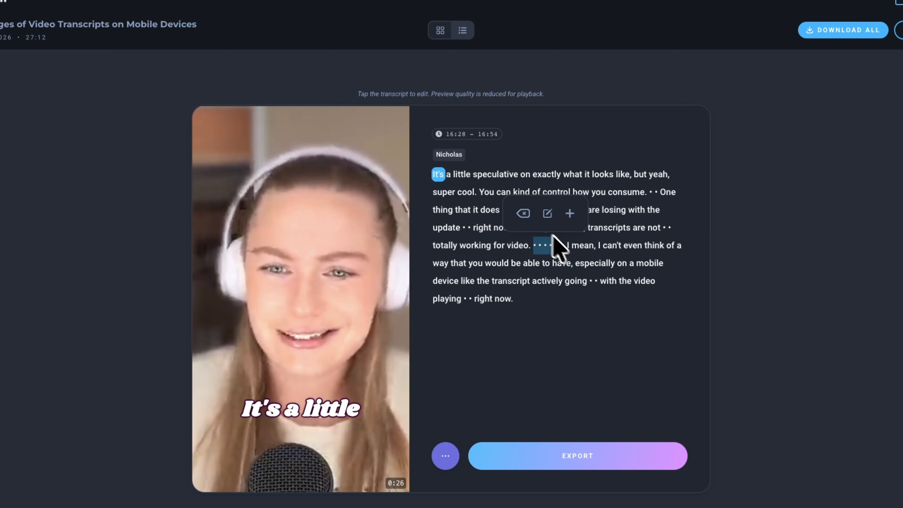
{"action": "left_click", "coordinate": [523, 213]}
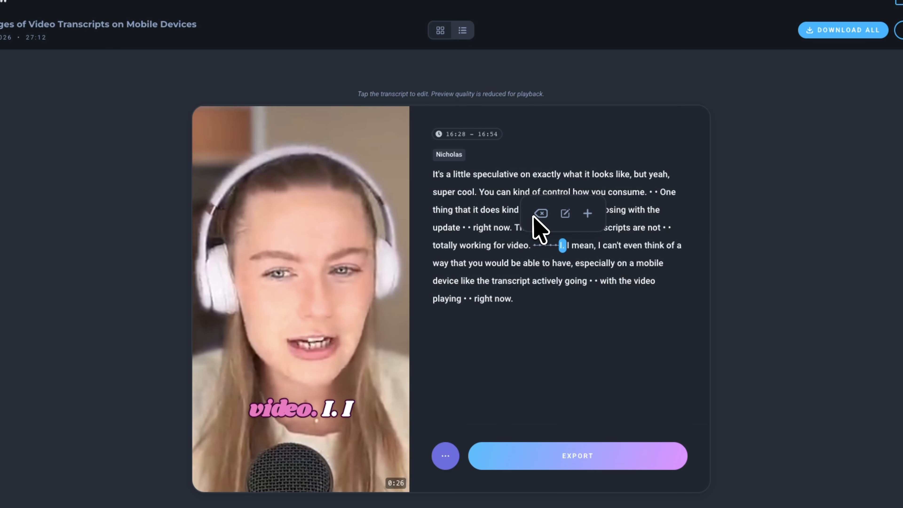
Play the clip from the word "totally" to check how the shortened transcript passage sounds, and pause it.
{"action": "left_click", "coordinate": [518, 245]}
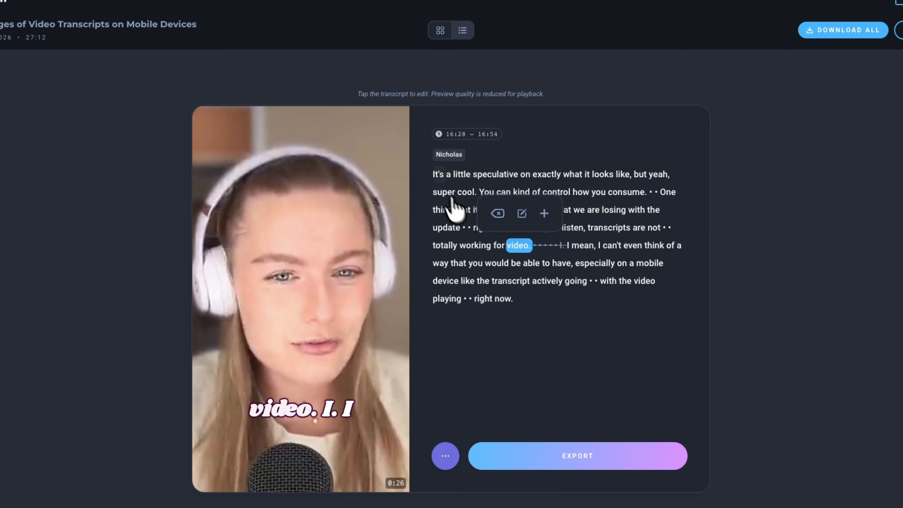
{"action": "left_click", "coordinate": [439, 174]}
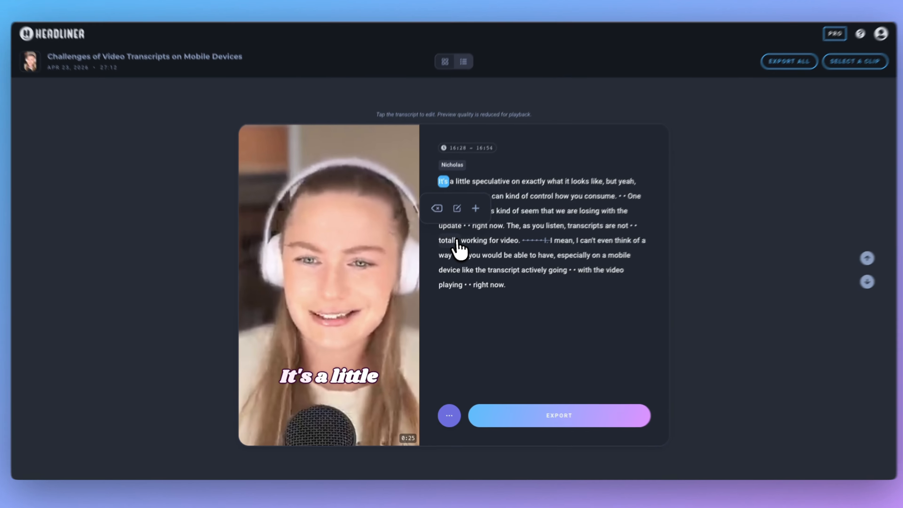
{"action": "left_click", "coordinate": [448, 245]}
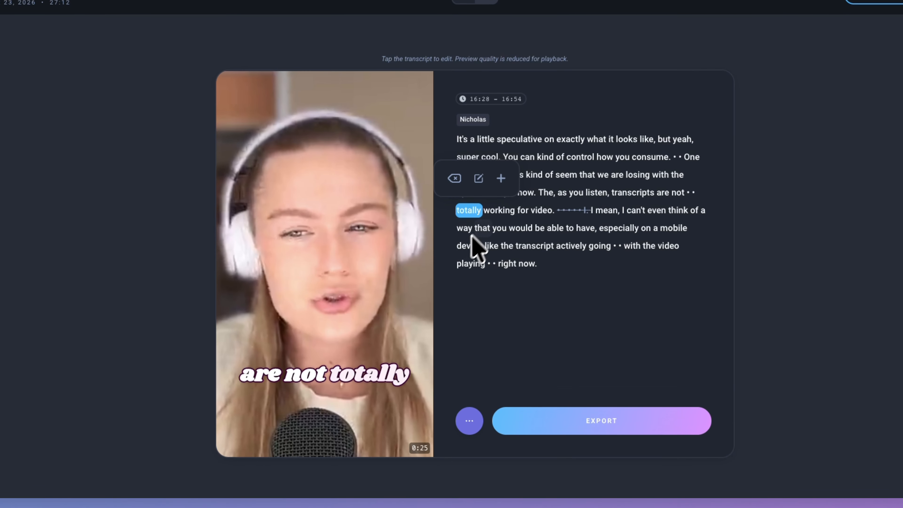
{"action": "mouse_move", "coordinate": [369, 276]}
{"action": "left_click", "coordinate": [325, 263]}
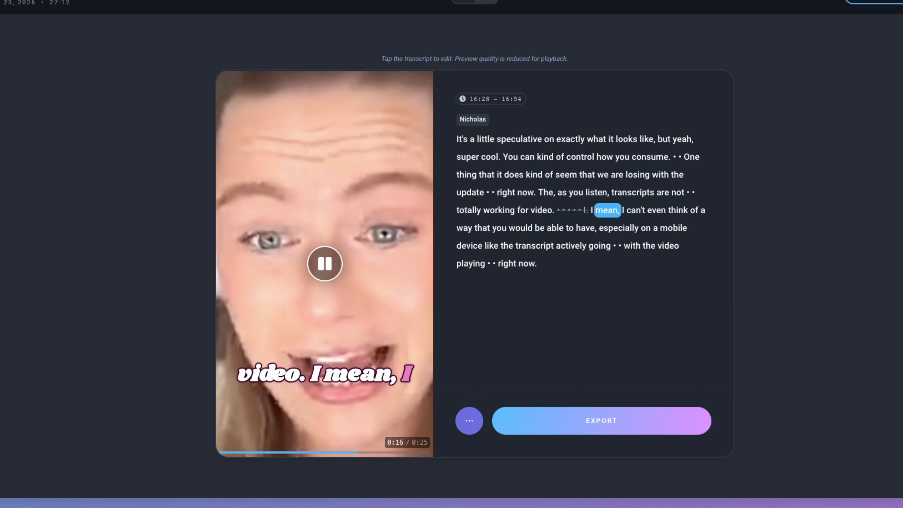
{"action": "left_click", "coordinate": [331, 266]}
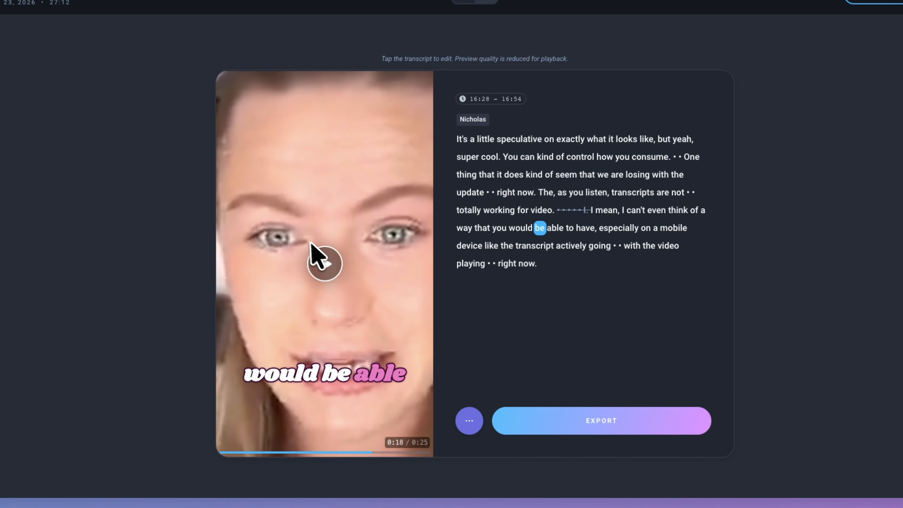
Open the clip in the timeline editor and open the scene that starts at about 16 s on the media track.
{"action": "left_click", "coordinate": [471, 424]}
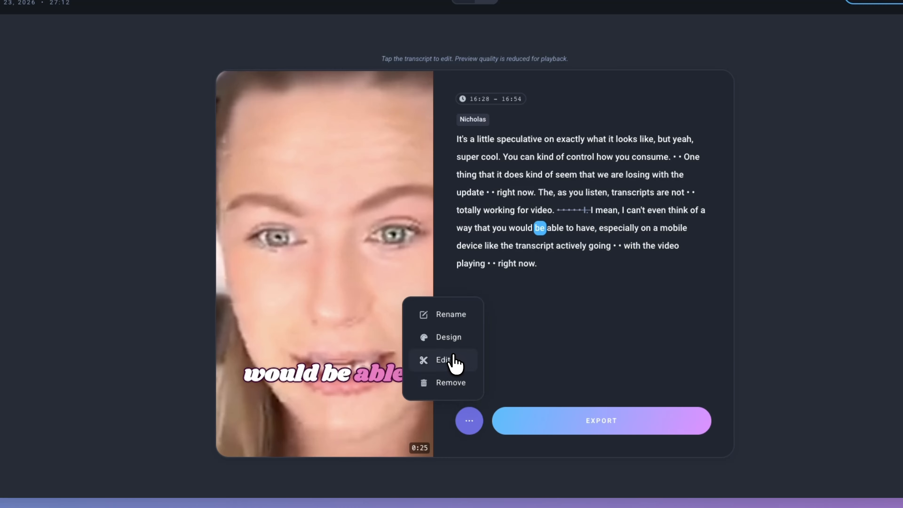
{"action": "left_click", "coordinate": [445, 360]}
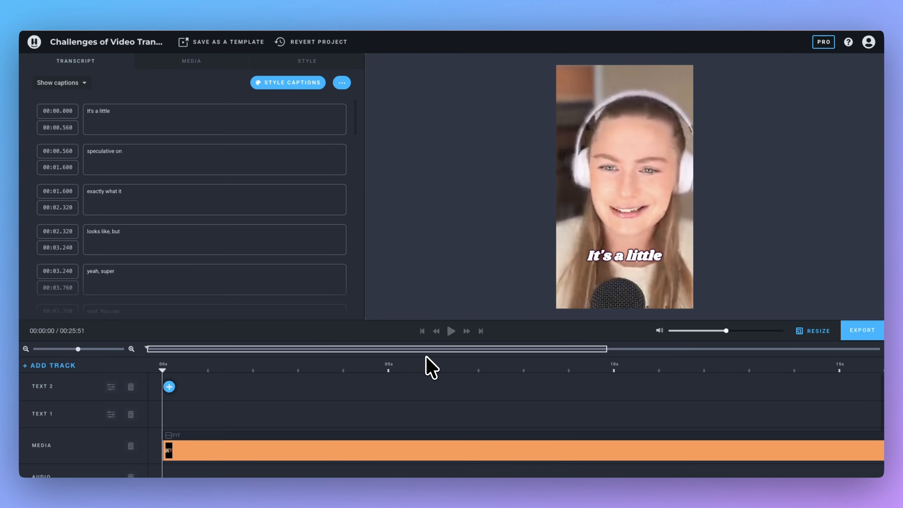
{"action": "left_click", "coordinate": [412, 449]}
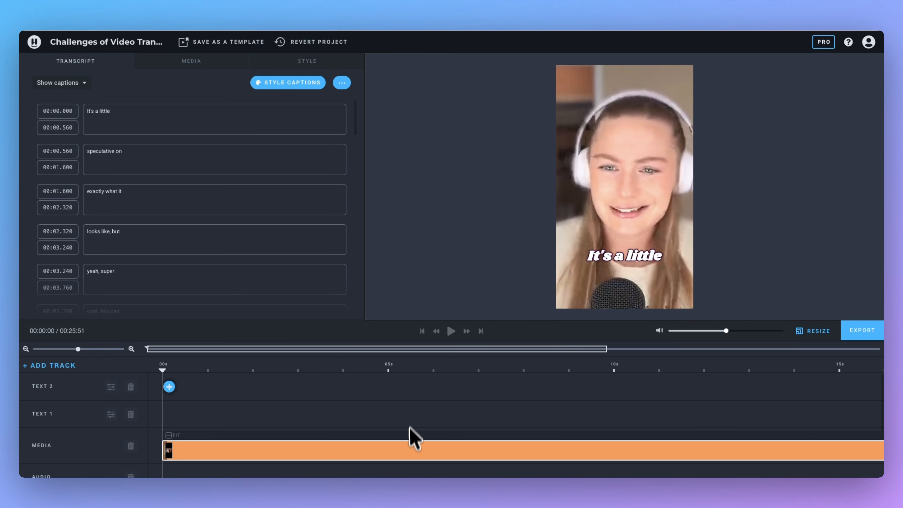
{"action": "scroll", "coordinate": [440, 454], "scroll_direction": "right", "scroll_amount": 5}
{"action": "scroll", "coordinate": [438, 446], "scroll_direction": "right", "scroll_amount": 20}
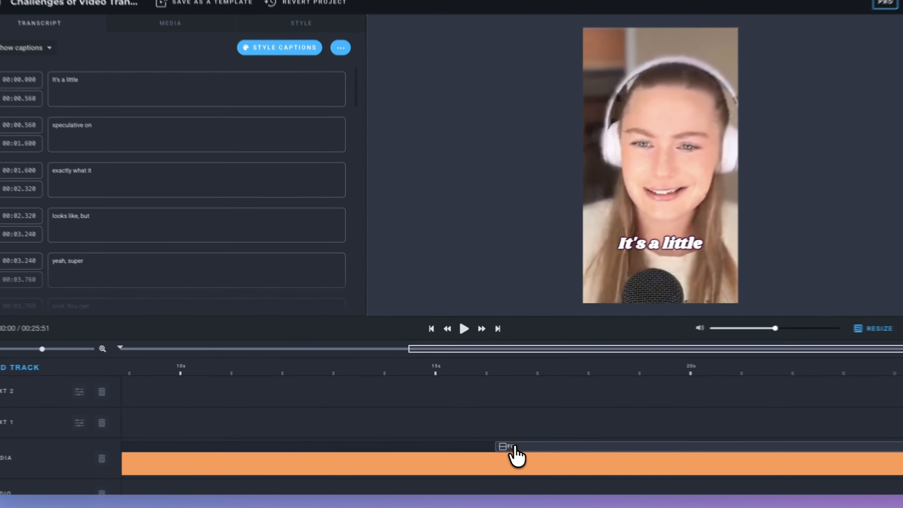
{"action": "left_click", "coordinate": [515, 447]}
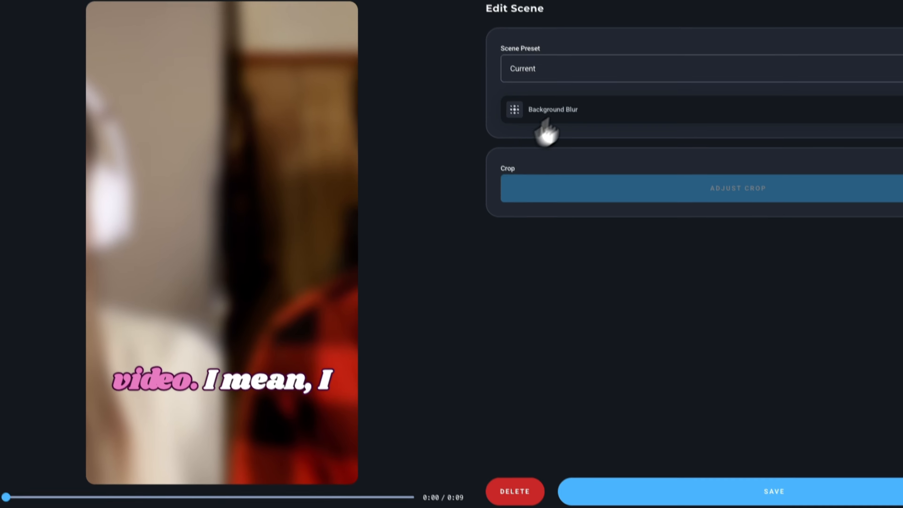
Try the Fit preset on the scene, and set the scene preset to Split.
{"action": "left_click", "coordinate": [586, 75]}
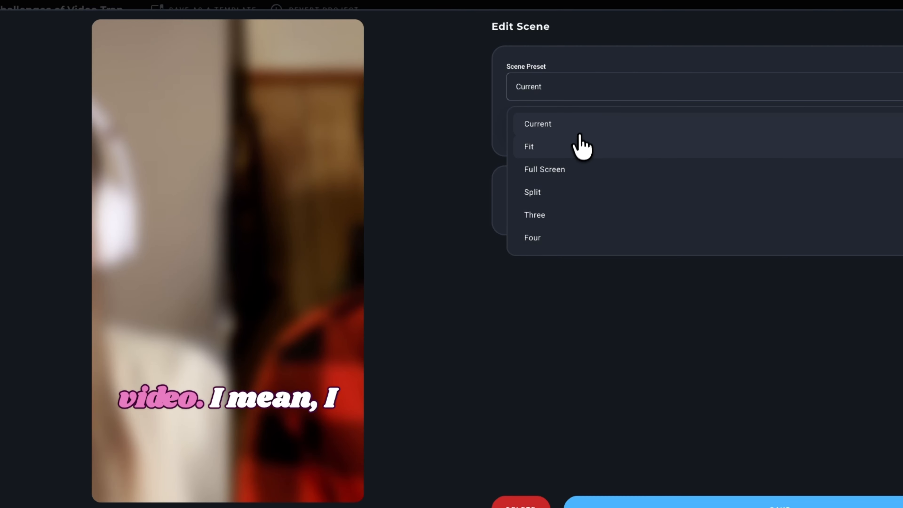
{"action": "left_click", "coordinate": [582, 146]}
{"action": "left_click", "coordinate": [584, 93]}
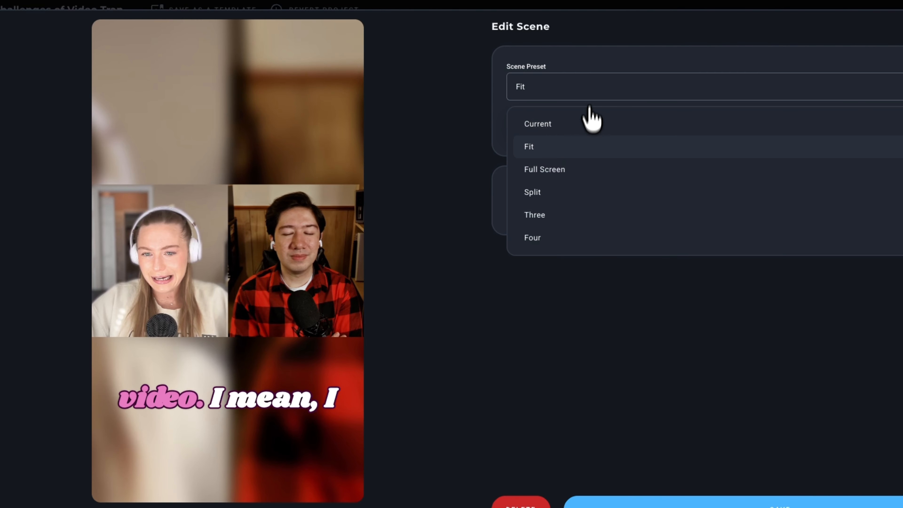
{"action": "left_click", "coordinate": [574, 198]}
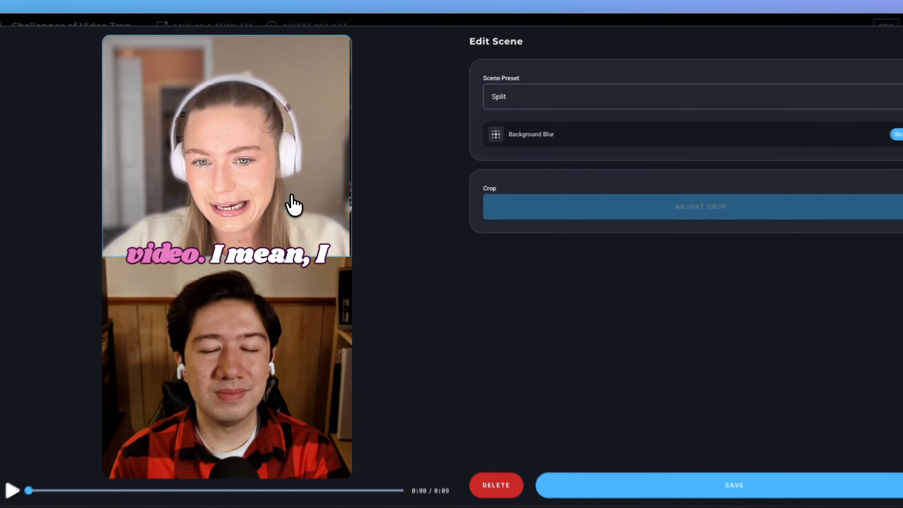
Open the crop adjustment for the upper video of the split scene, save the crop, and save the scene.
{"action": "left_click", "coordinate": [298, 192]}
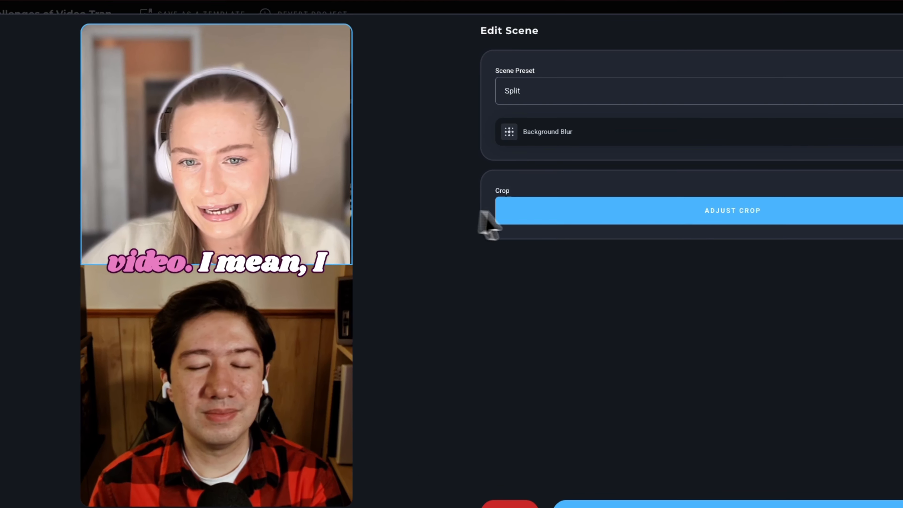
{"action": "left_click", "coordinate": [491, 215]}
{"action": "left_click", "coordinate": [420, 46]}
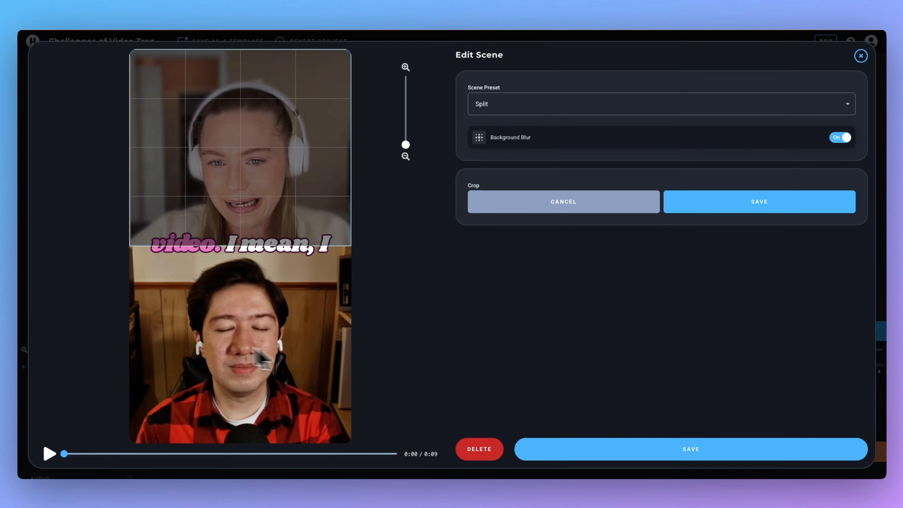
{"action": "left_click", "coordinate": [767, 200]}
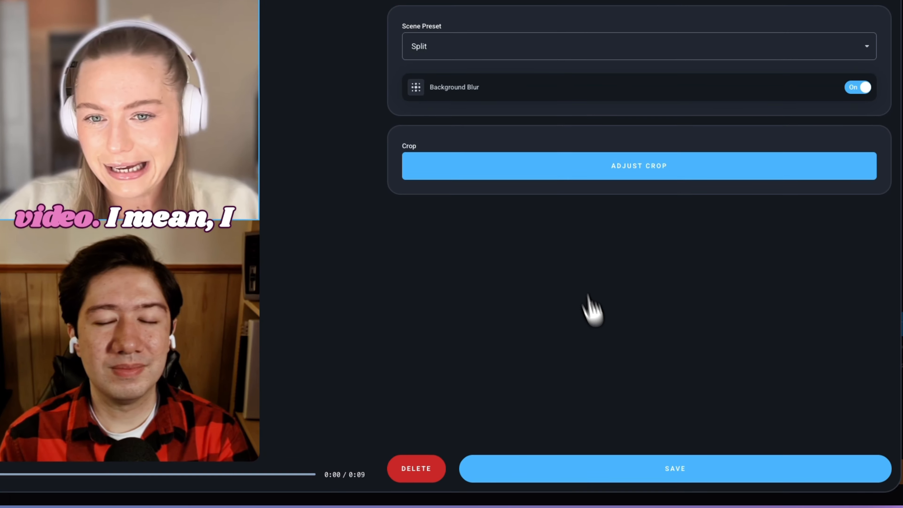
{"action": "left_click", "coordinate": [637, 470]}
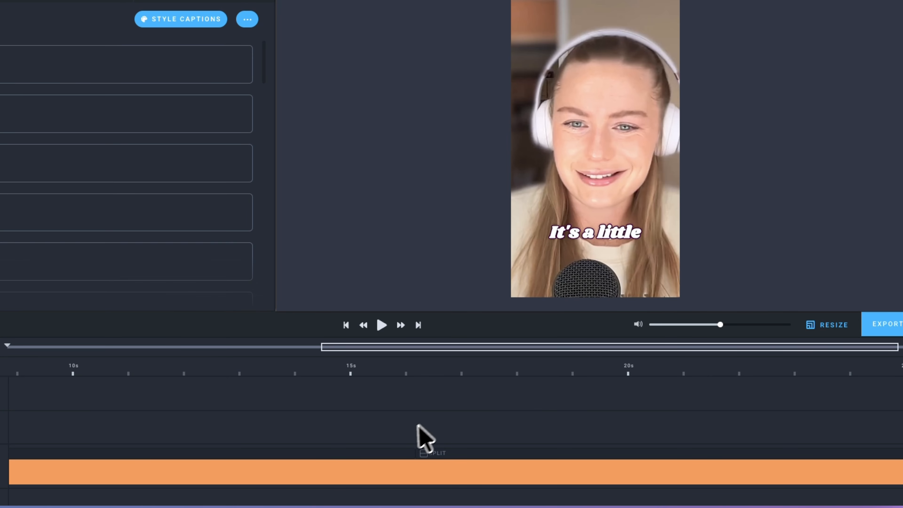
Play the clip from just before the Split scene, at about 15.6 s, to check the layout change, and pause it.
{"action": "left_click", "coordinate": [386, 429]}
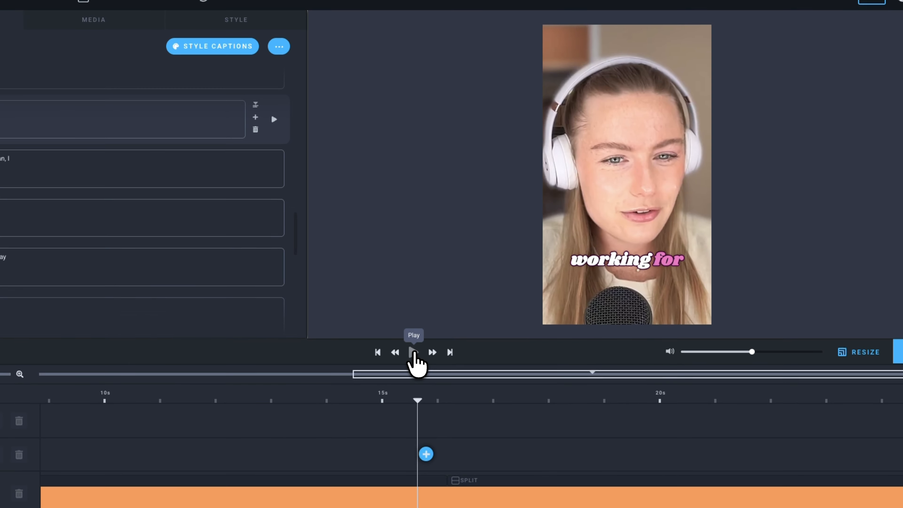
{"action": "left_click", "coordinate": [410, 349]}
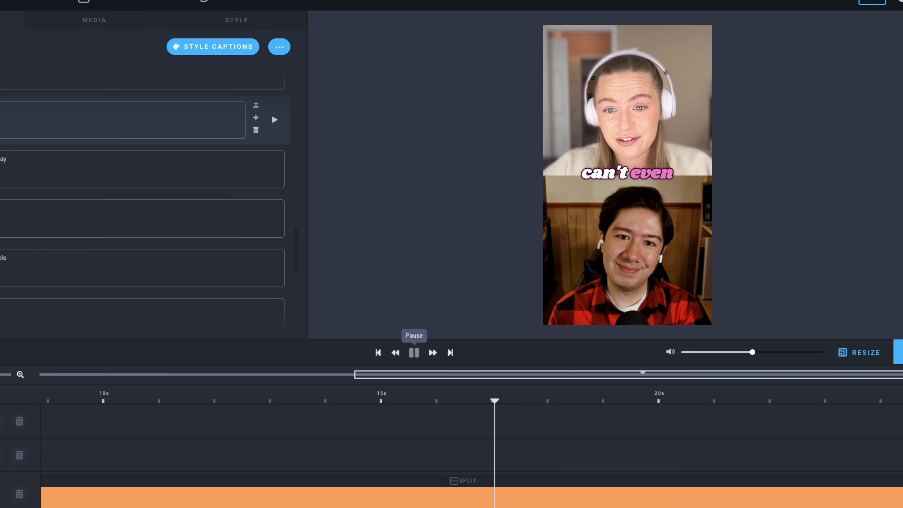
{"action": "left_click", "coordinate": [414, 352]}
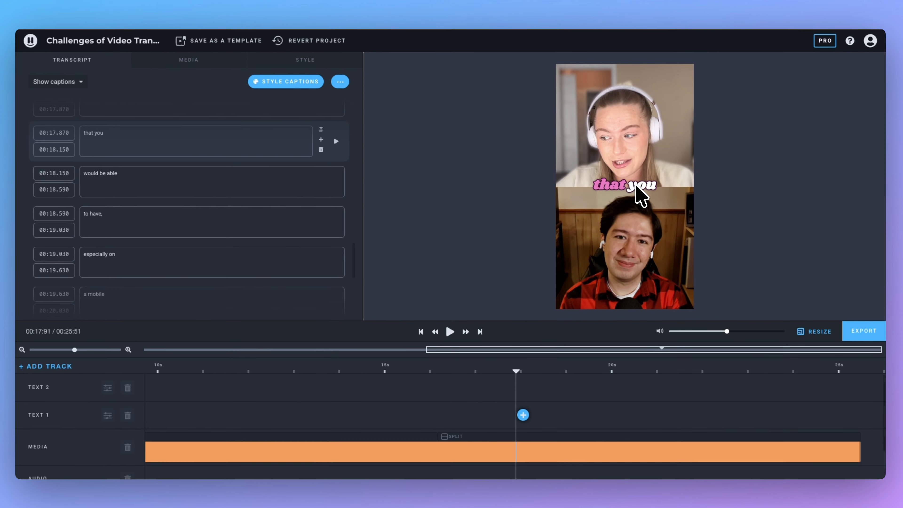
Export the edited clip at 24 FPS in HD (720p).
{"action": "scroll", "coordinate": [502, 392], "scroll_direction": "right", "scroll_amount": 3}
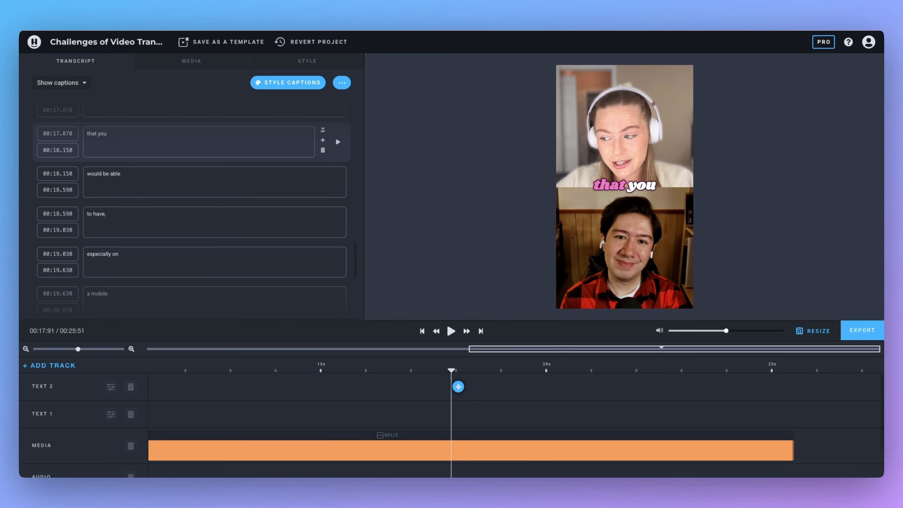
{"action": "scroll", "coordinate": [502, 392], "scroll_direction": "left", "scroll_amount": 10}
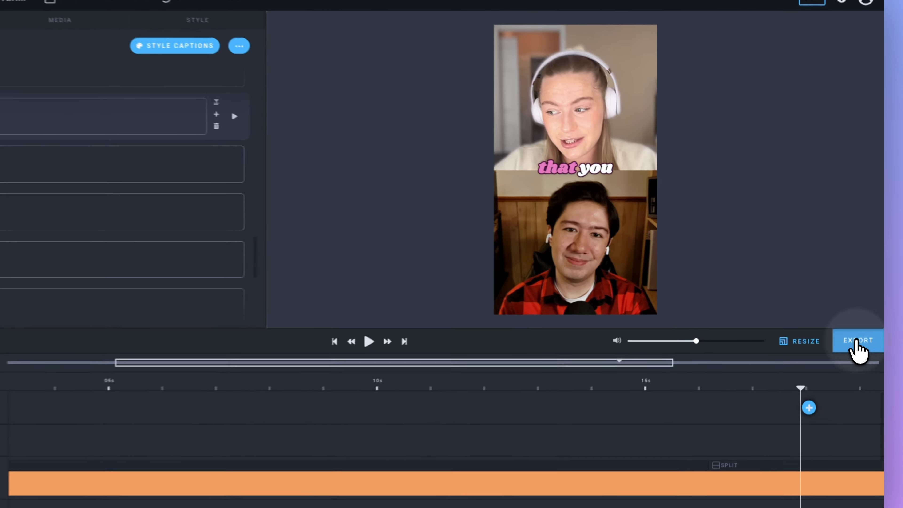
{"action": "left_click", "coordinate": [862, 330]}
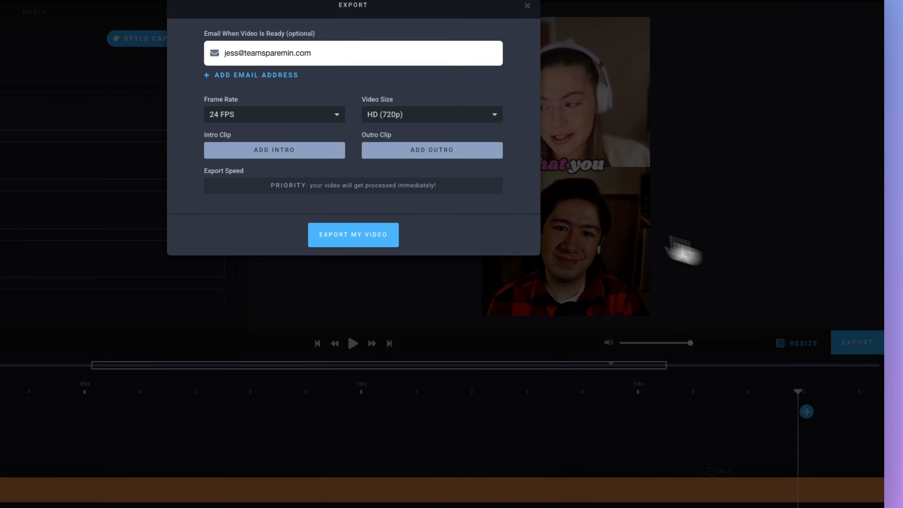
{"action": "left_click", "coordinate": [371, 261]}
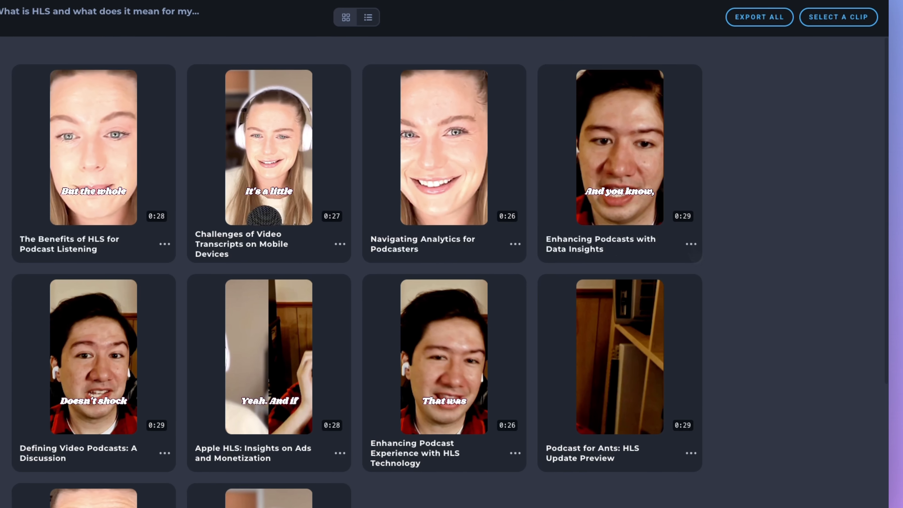
Open the sharing page of the clip "Enhancing Podcasts with Data Insights" and start publishing it to YouTube.
{"action": "left_click", "coordinate": [723, 254]}
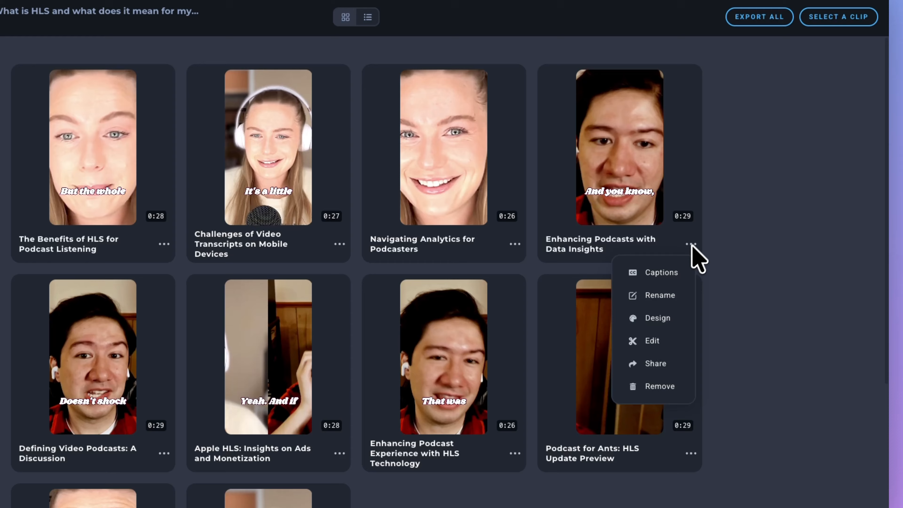
{"action": "left_click", "coordinate": [648, 360]}
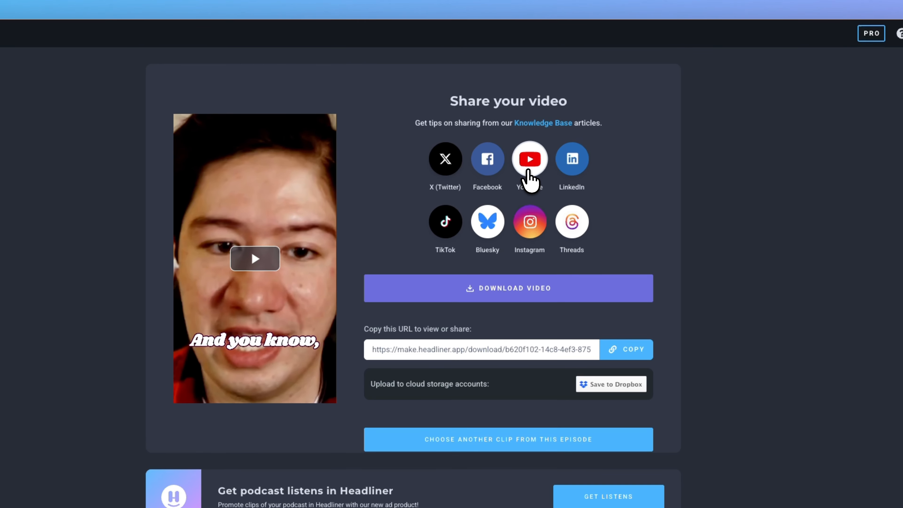
{"action": "left_click", "coordinate": [528, 171]}
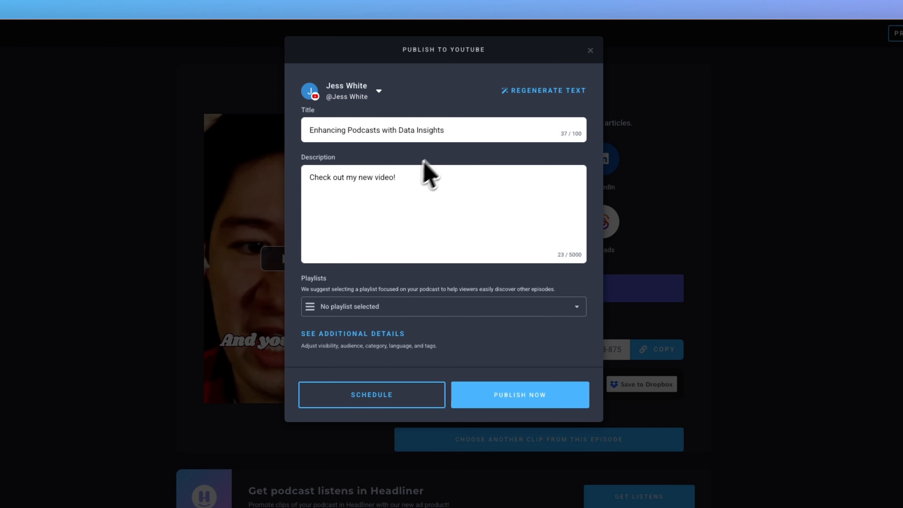
{"action": "left_click", "coordinate": [327, 131]}
{"action": "left_click", "coordinate": [470, 140], "text": "shift"}
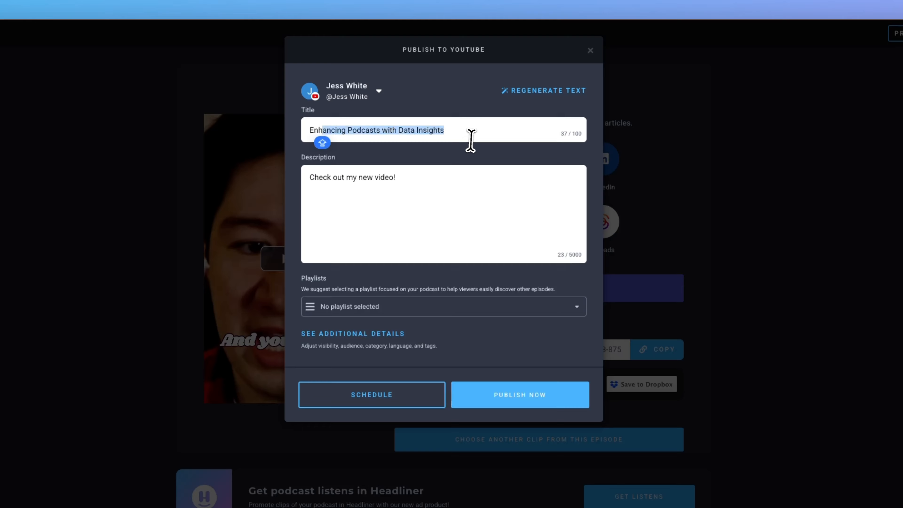
{"action": "left_click", "coordinate": [463, 130]}
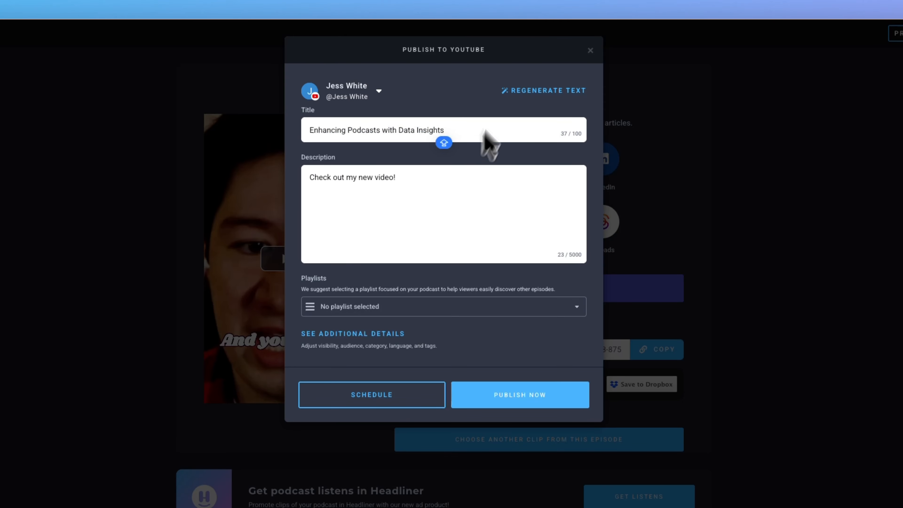
{"action": "left_click", "coordinate": [427, 174]}
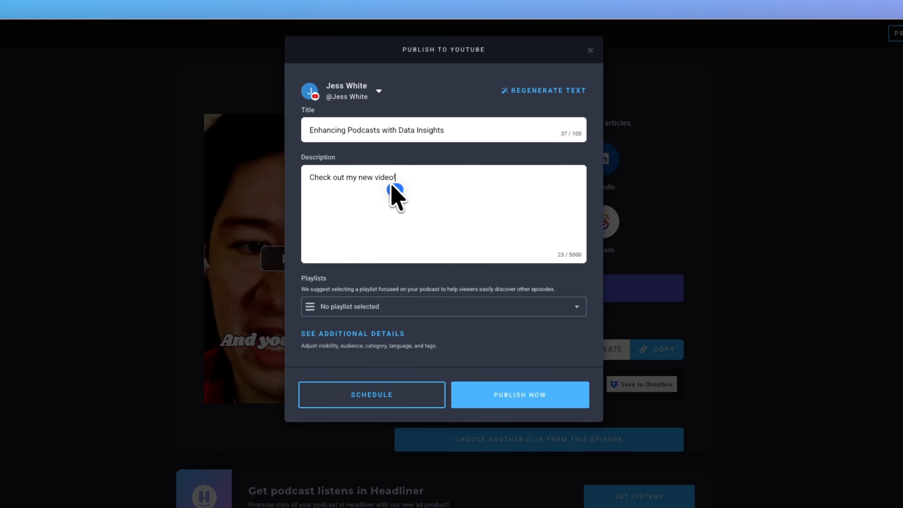
Regenerate the YouTube post text with Neutral formality and a Witty tone.
{"action": "left_click", "coordinate": [541, 91]}
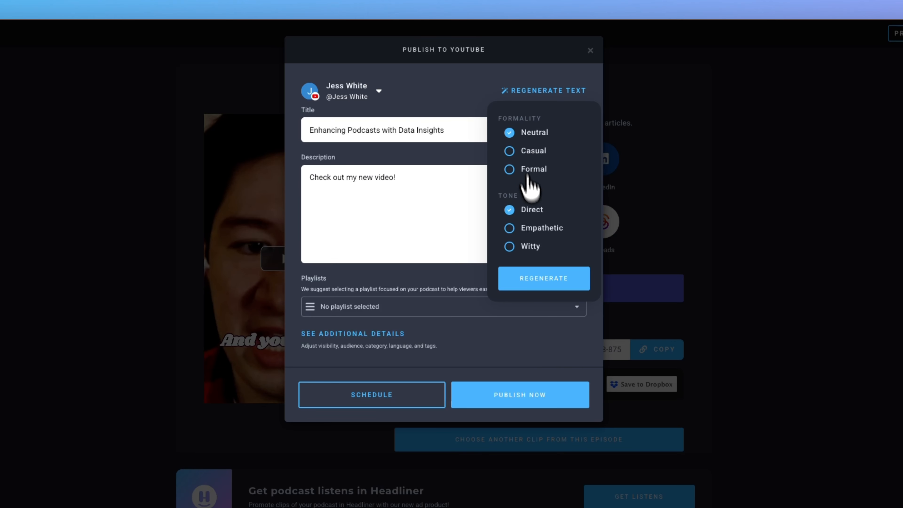
{"action": "left_click", "coordinate": [529, 249]}
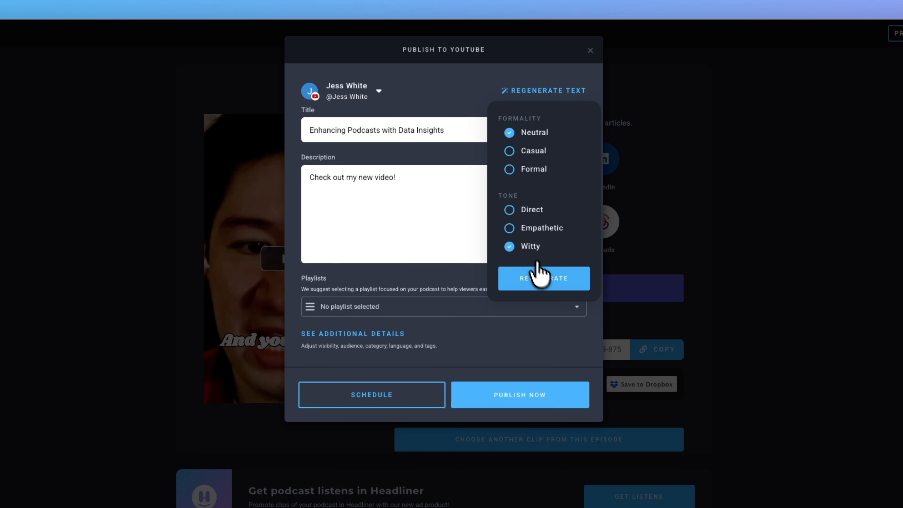
{"action": "left_click", "coordinate": [548, 284]}
Correct the spelling of the second speaker's first name in the generated description.
{"action": "double_click", "coordinate": [368, 189]}
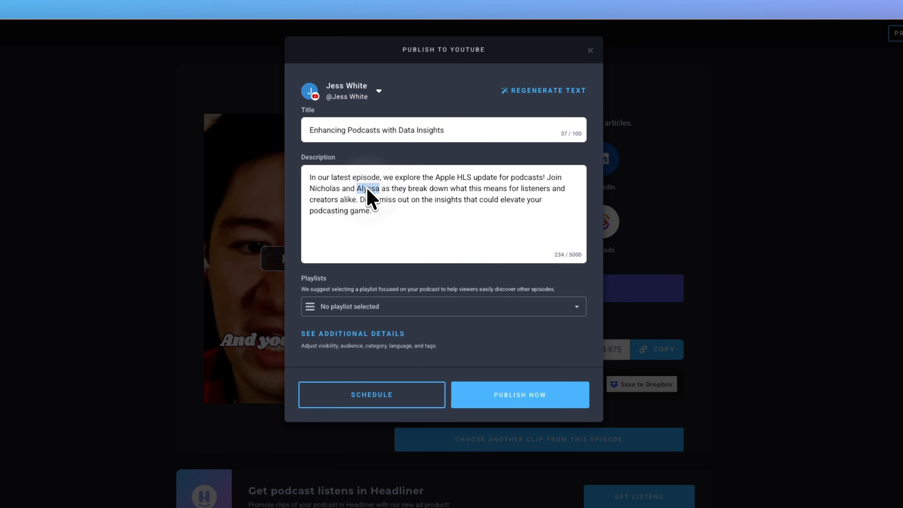
{"action": "type", "text": "ELIS"}
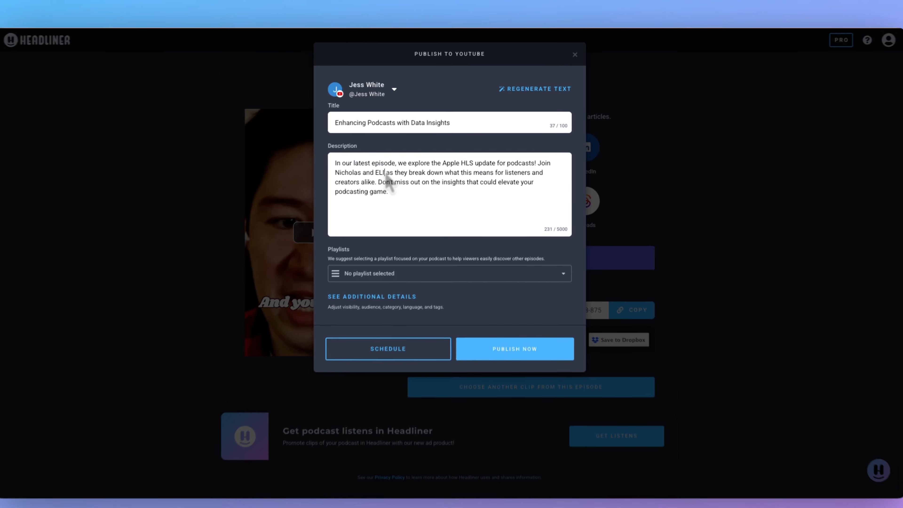
{"action": "key", "text": "BackSpace"}
{"action": "key", "text": "BackSpace"}
{"action": "type", "text": "lissa"}
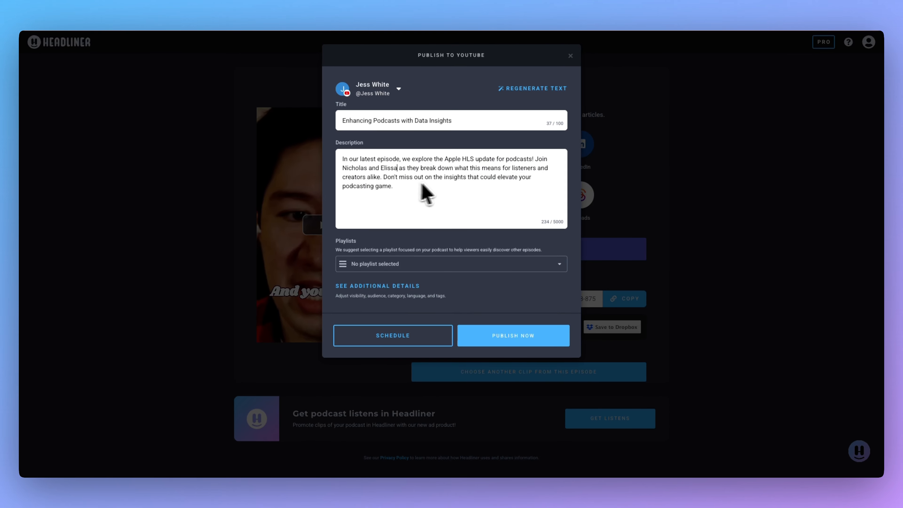
{"action": "left_click_drag", "start_coordinate": [421, 185], "coordinate": [442, 179]}
{"action": "left_click", "coordinate": [428, 199]}
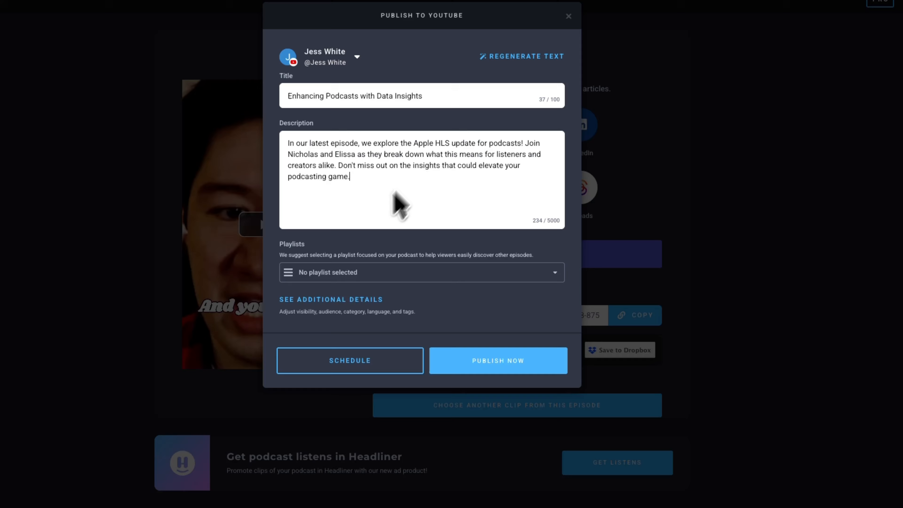
Add the video to the playlist "The Headliner Podcast: Discovery and Marketing Captioned Clips".
{"action": "left_click", "coordinate": [339, 276]}
{"action": "left_click", "coordinate": [340, 322]}
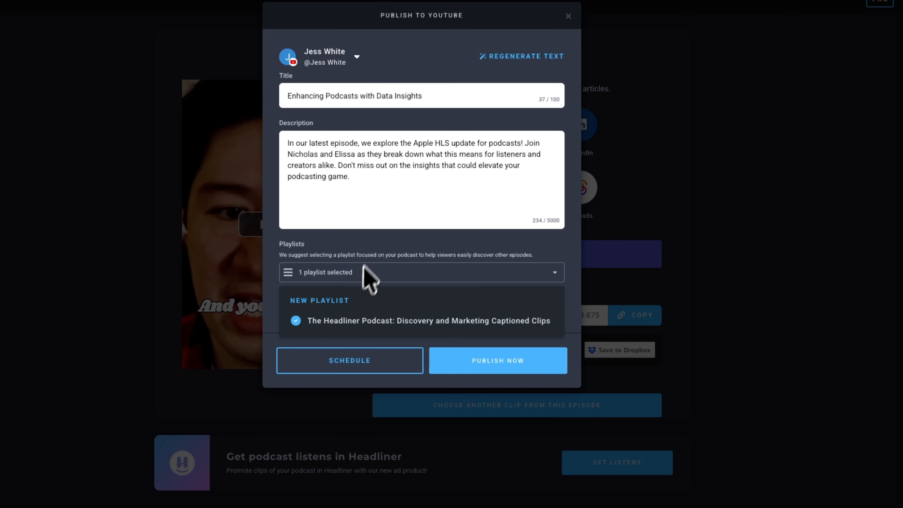
{"action": "left_click", "coordinate": [375, 256]}
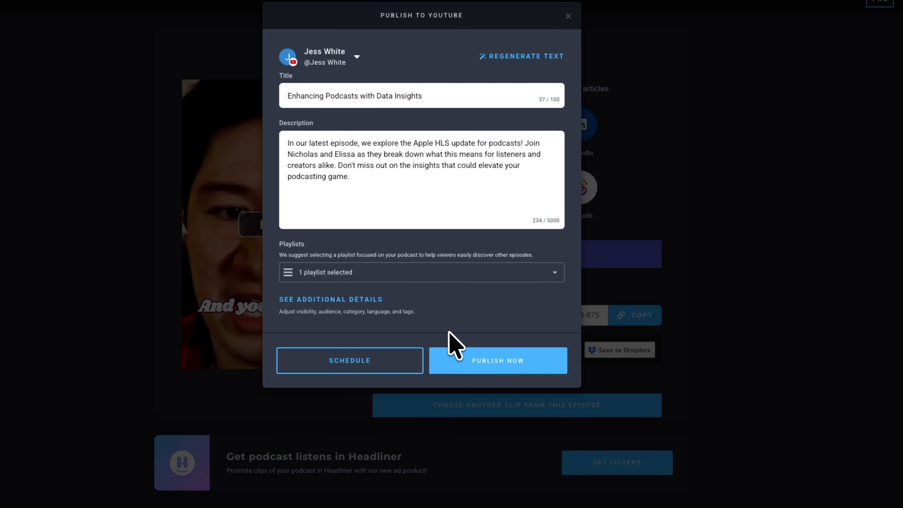
Schedule the YouTube post for April 29, 2026 at 6:00 PM GMT-05 and submit it.
{"action": "left_click", "coordinate": [433, 363]}
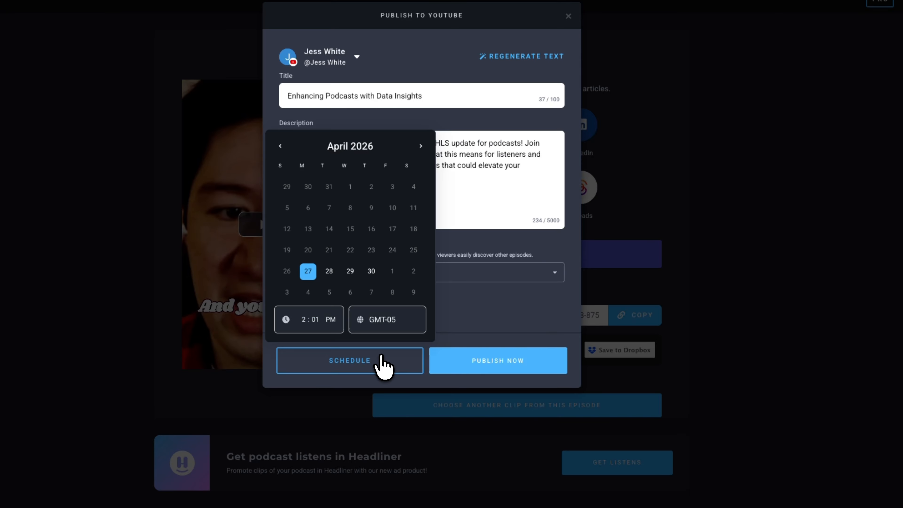
{"action": "left_click", "coordinate": [350, 273]}
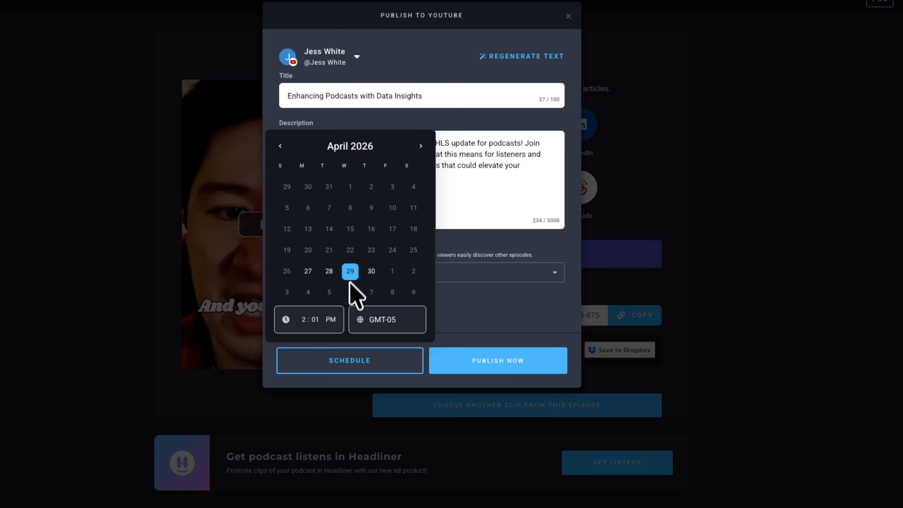
{"action": "left_click", "coordinate": [306, 319]}
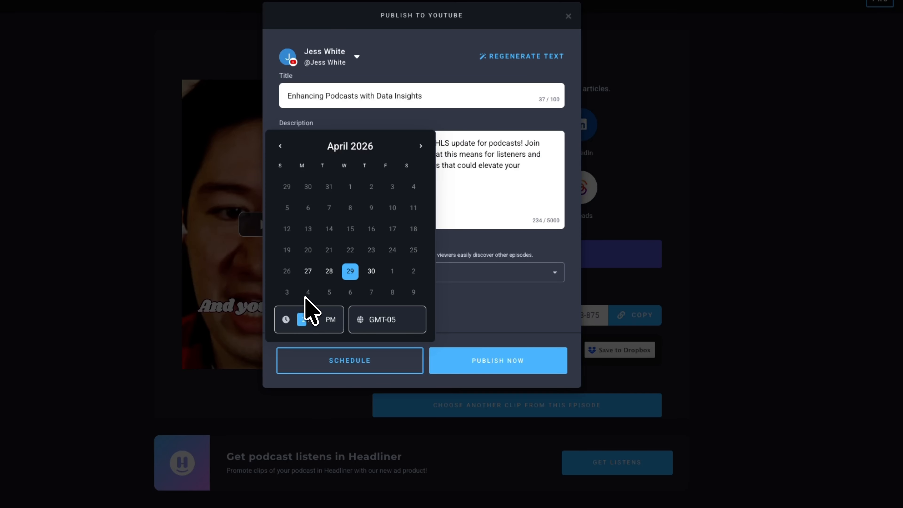
{"action": "type", "text": "6:00"}
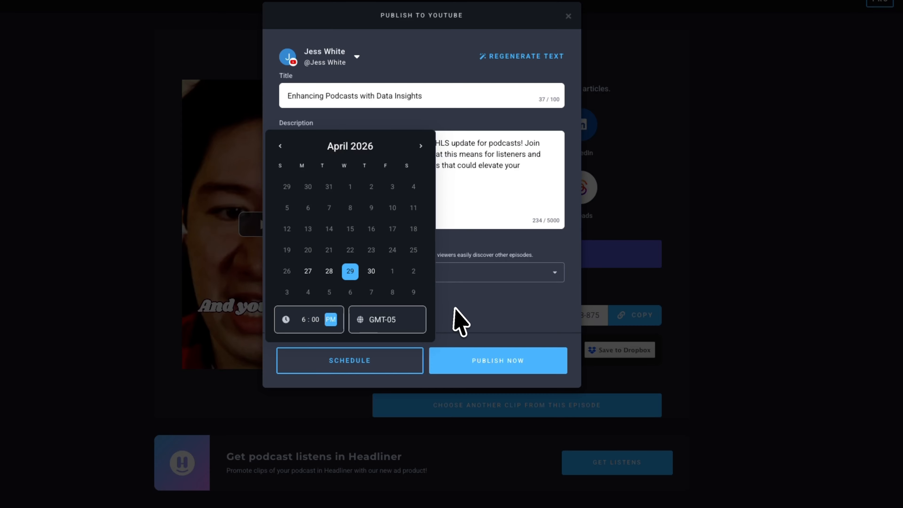
{"action": "left_click", "coordinate": [457, 308]}
{"action": "left_click", "coordinate": [498, 359]}
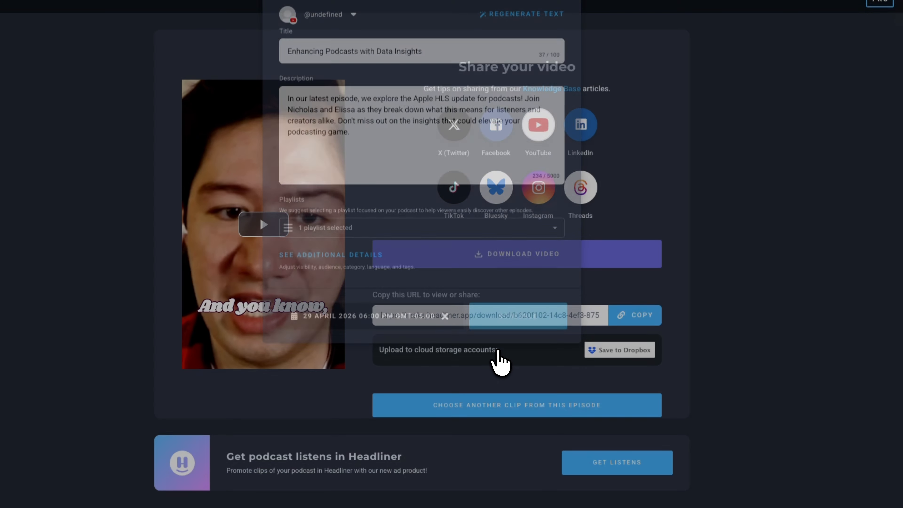